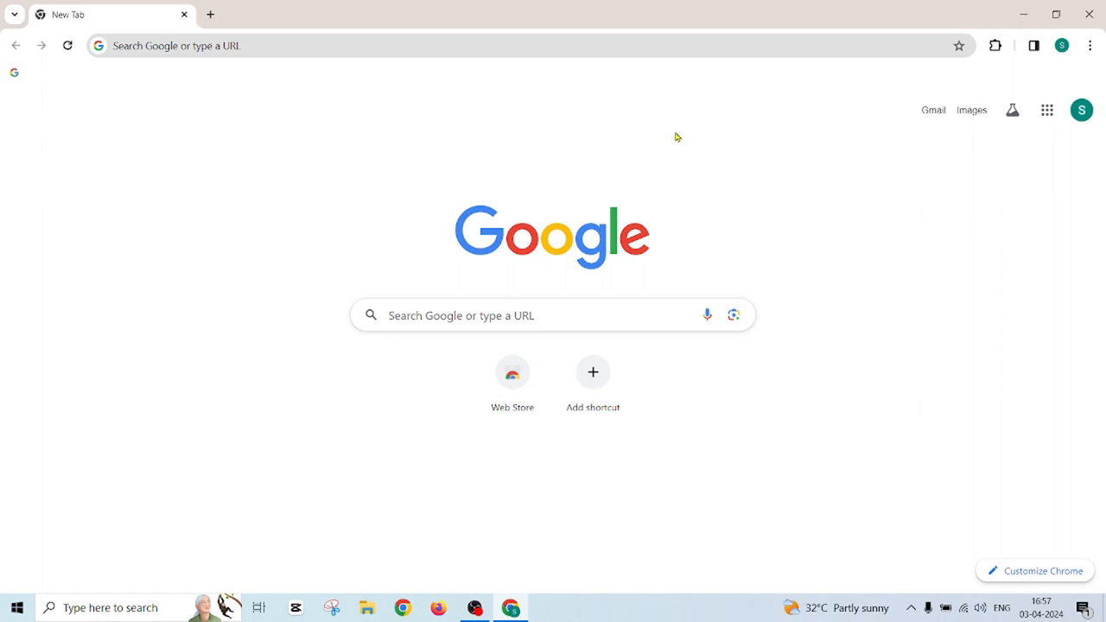
Search Google for "sql server download" and open Microsoft's SQL Server Downloads page
left_click(674, 320)
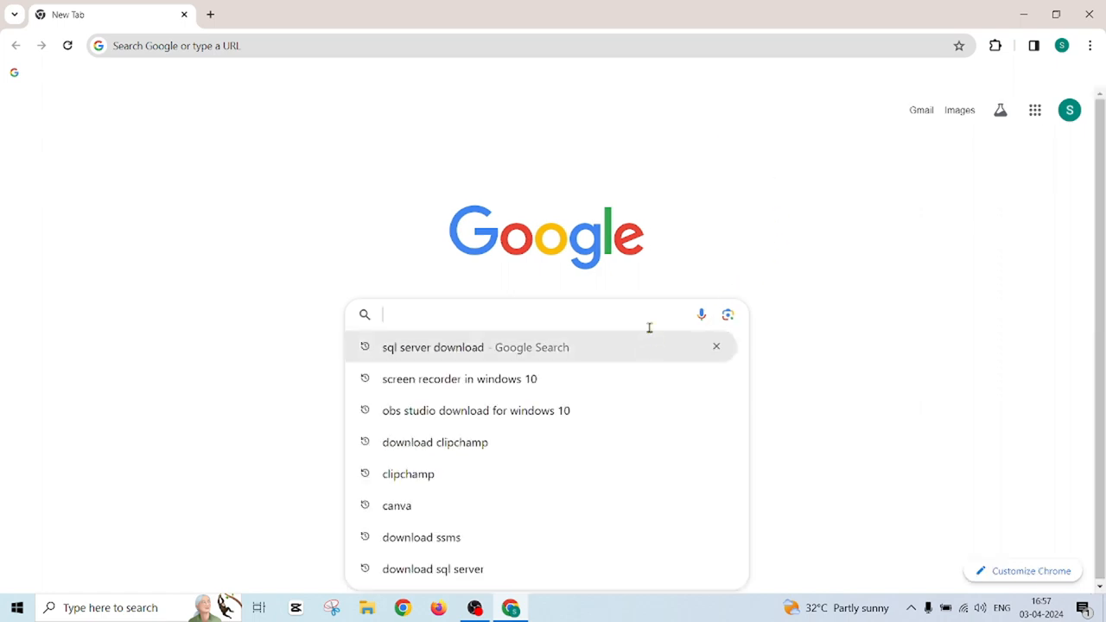
key("Down")
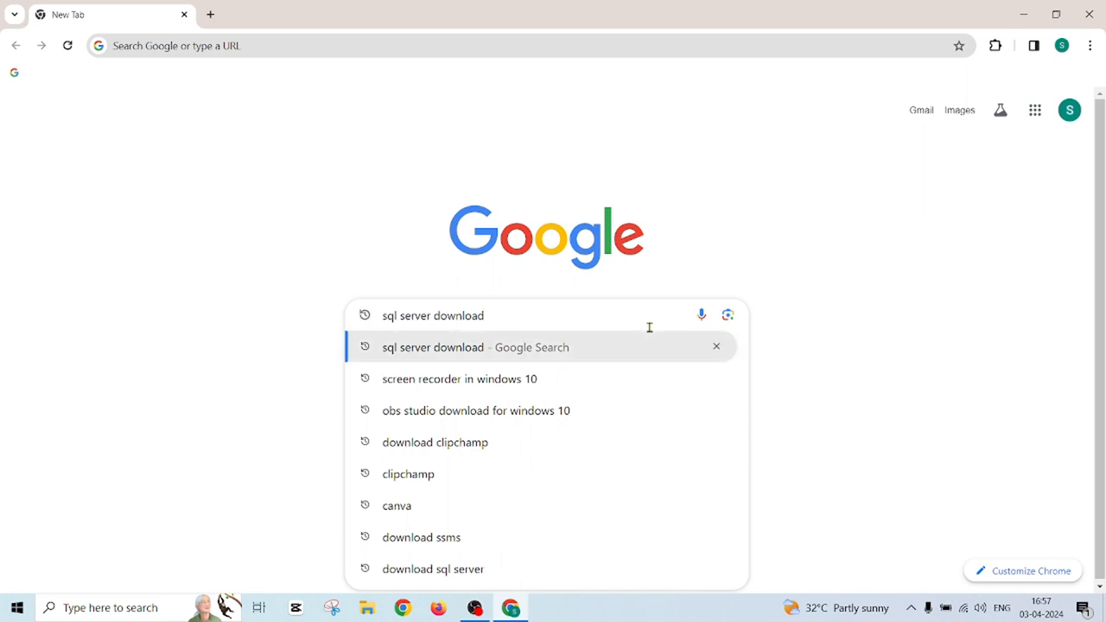
key("Return")
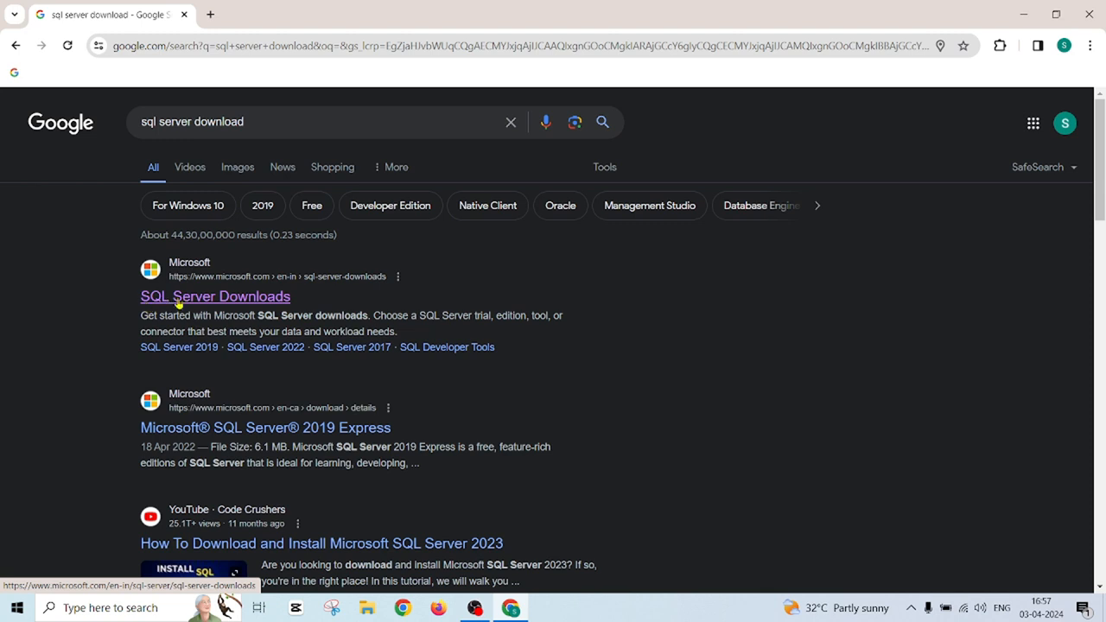
left_click(273, 303)
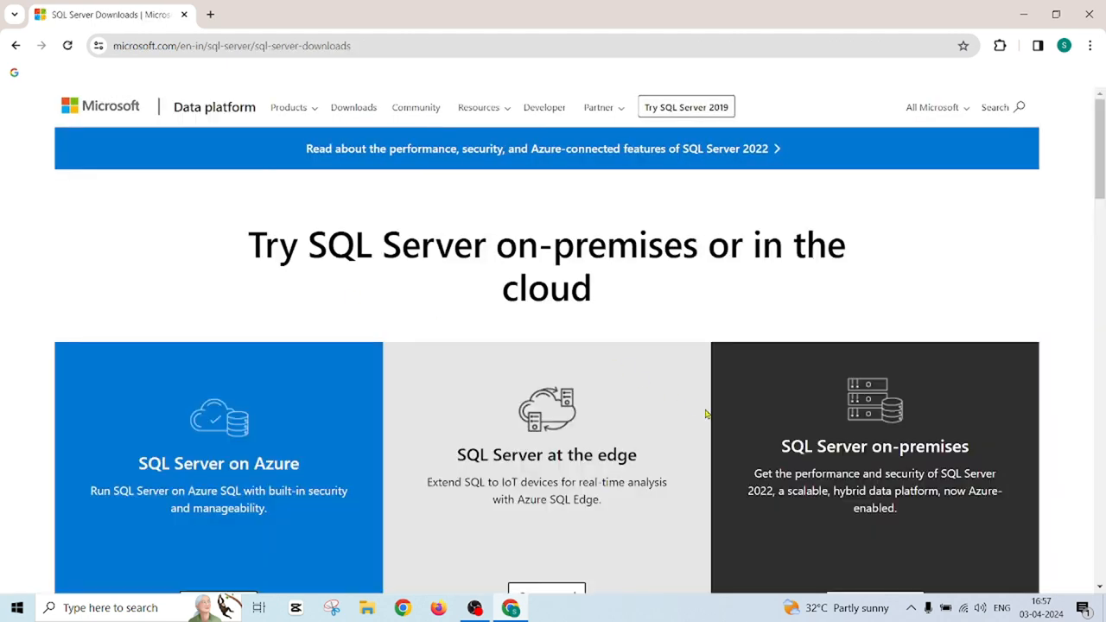
Download the free SQL Server 2022 Express edition installer from the specialized editions section
scroll(705, 414, "down", 5)
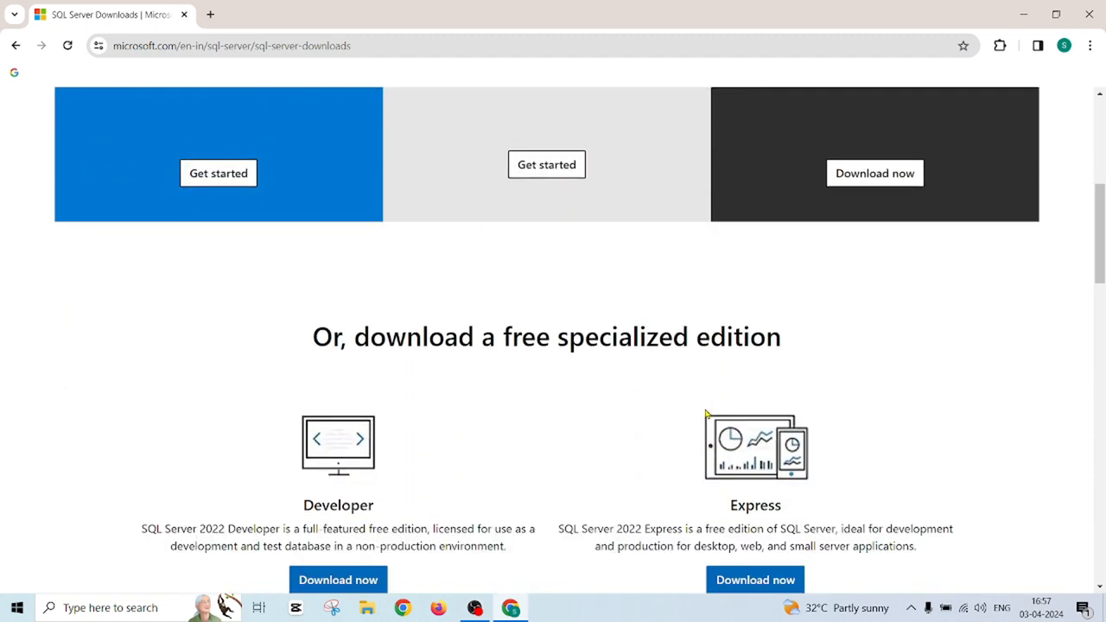
scroll(705, 414, "up", 5)
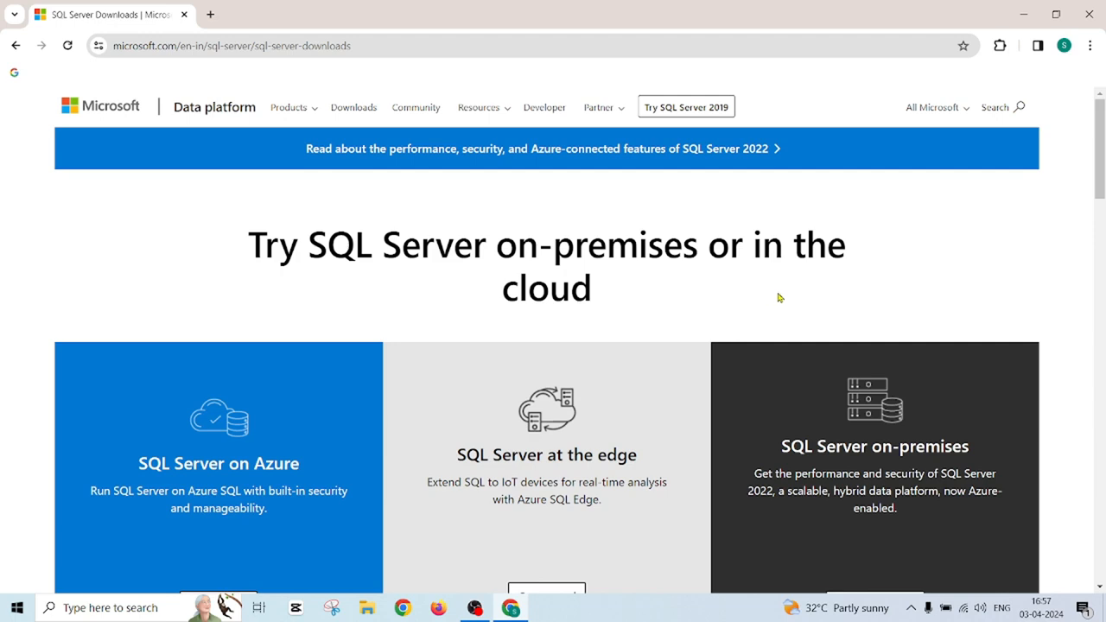
scroll(777, 298, "down", 7)
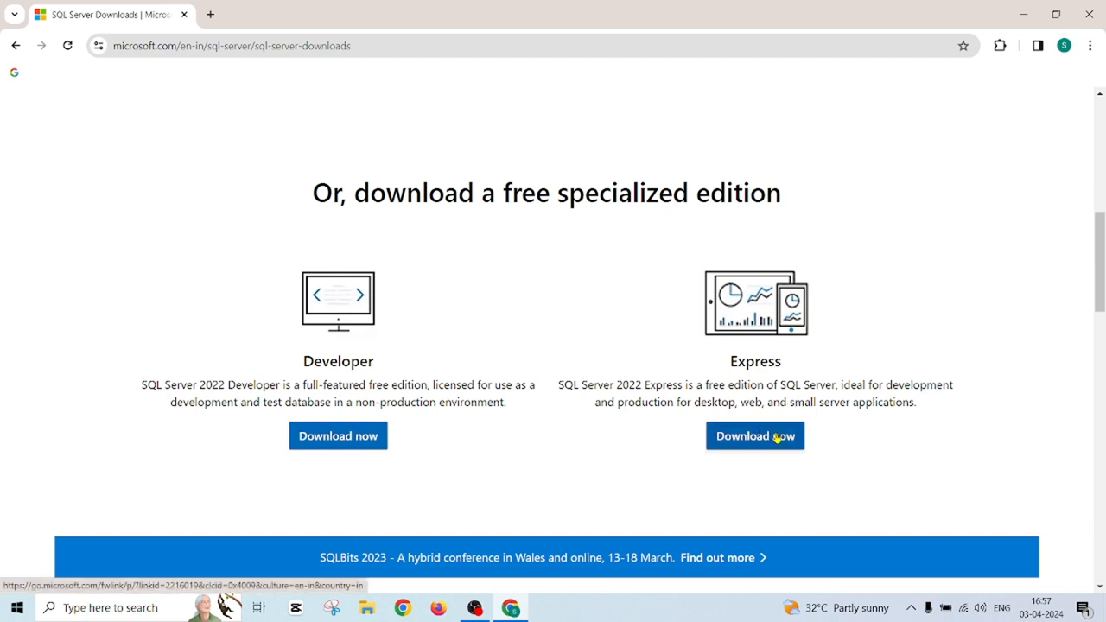
left_click(765, 442)
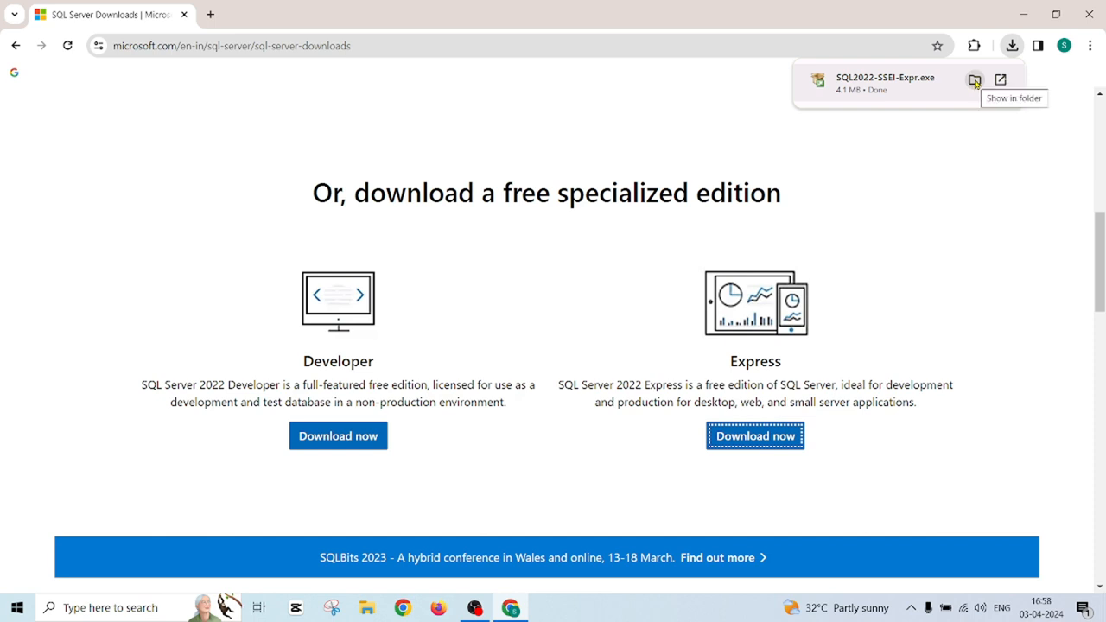
Show the downloaded SQL2022-SSEI-Expr file in its folder and run it as administrator, approving the system's permission request
left_click(974, 82)
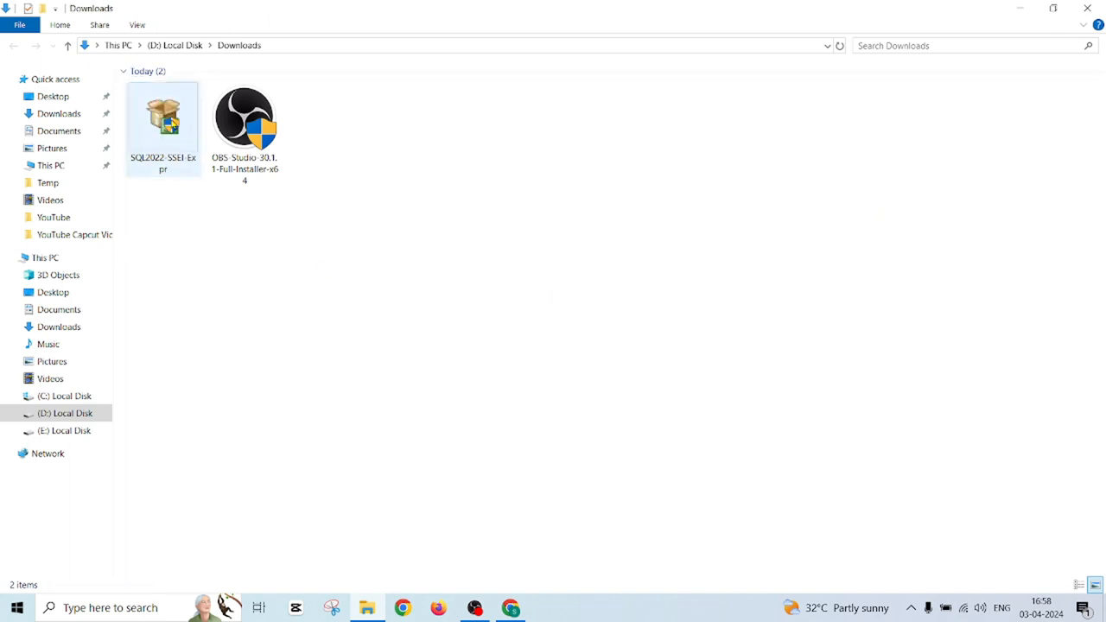
right_click(172, 123)
left_click(209, 146)
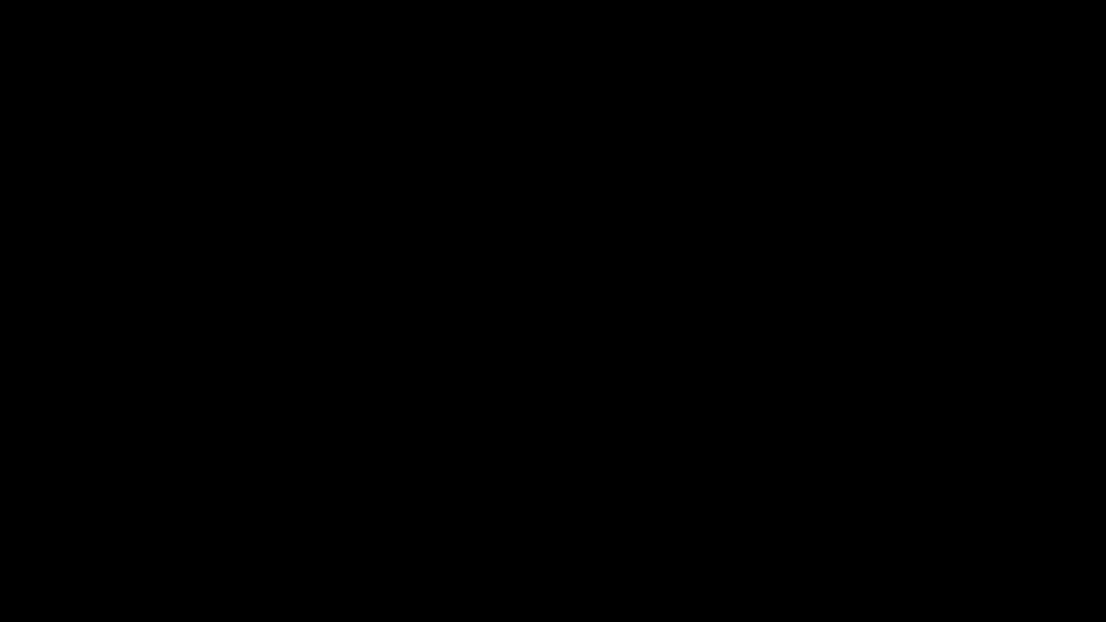
left_click(489, 406)
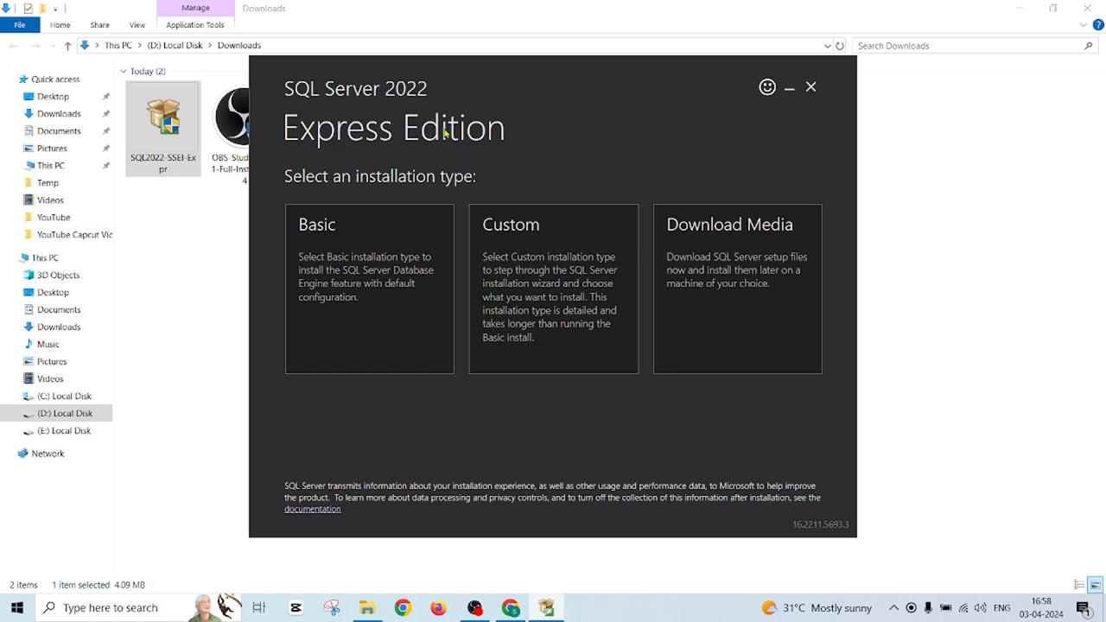
Install SQL Server 2022 Express with the Basic installation type, accepting the license terms and the default install location
left_click(367, 269)
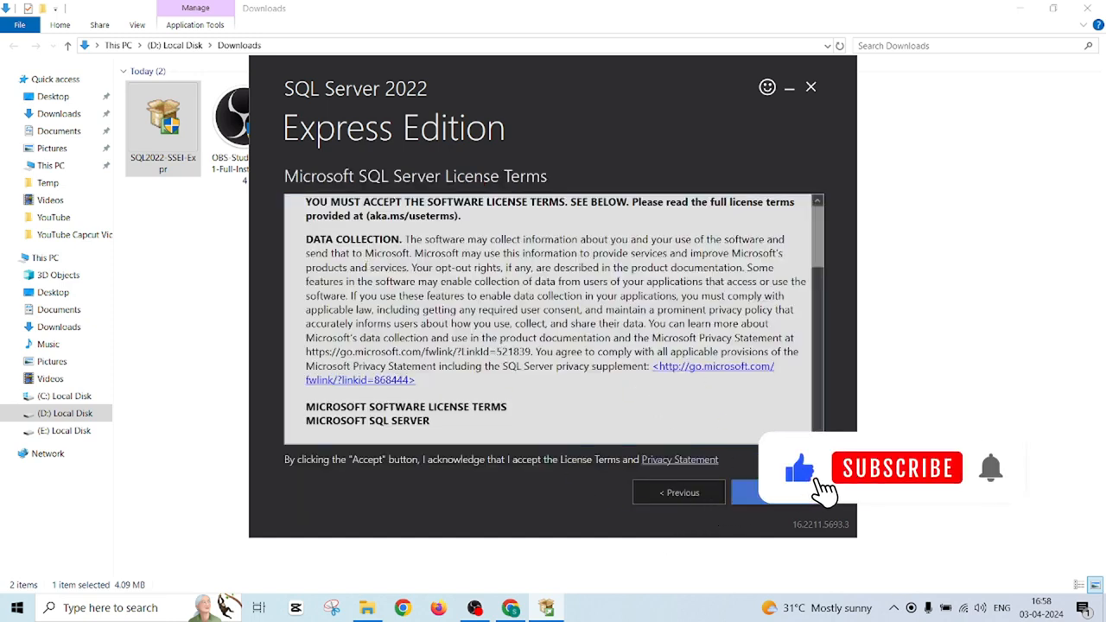
left_click(787, 494)
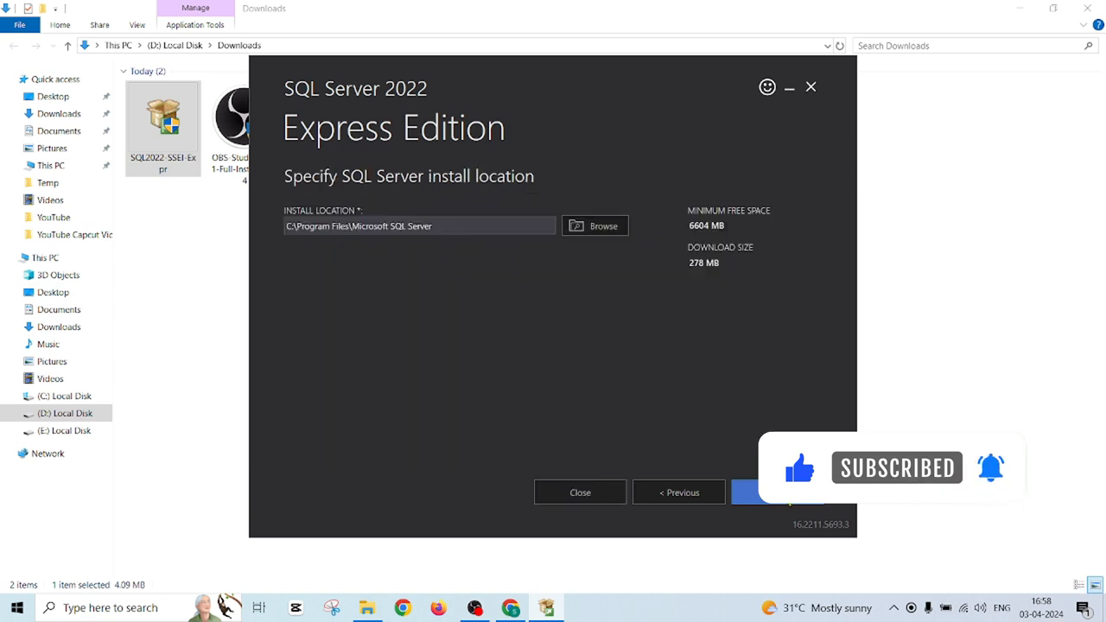
left_click(787, 498)
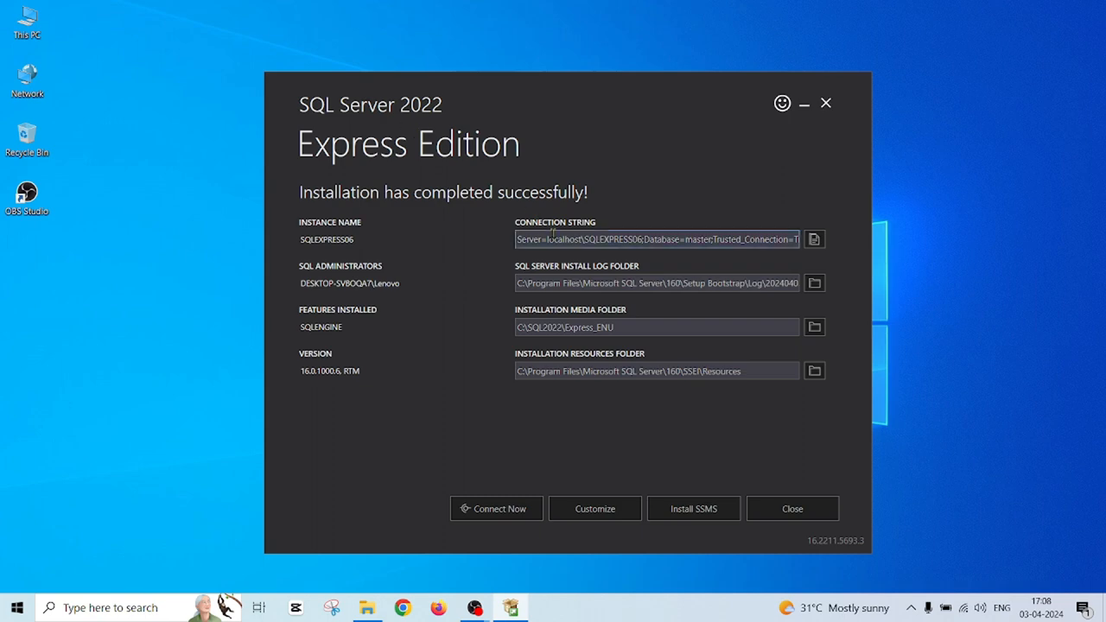
Open the SSMS download page from the completed SQL Server setup and download SQL Server Management Studio (SSMS) 20.0
left_click(708, 511)
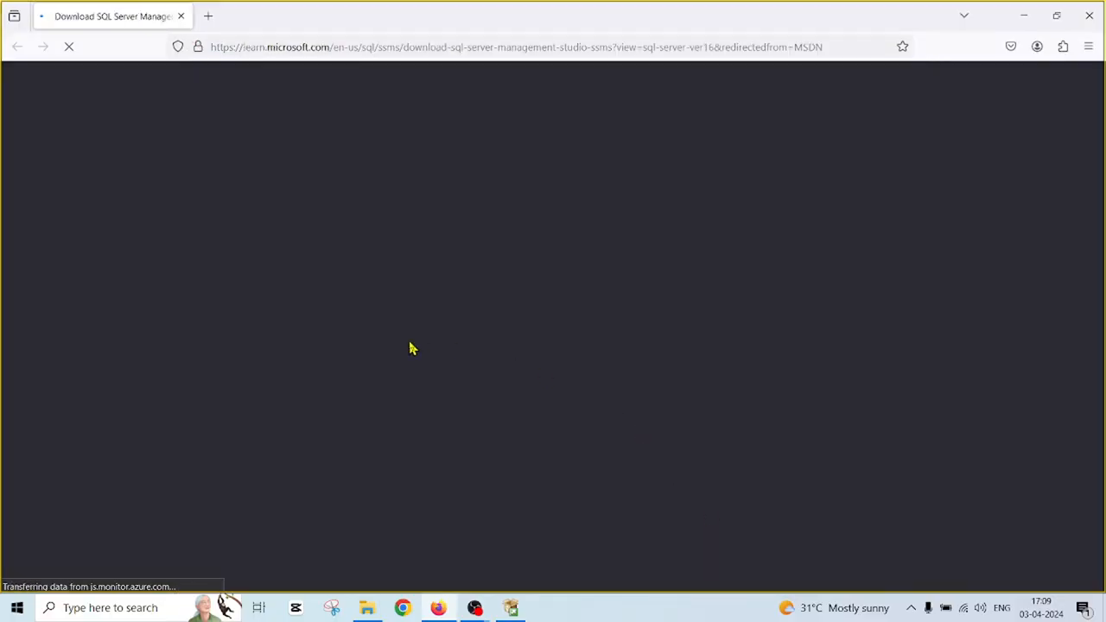
scroll(609, 354, "down", 2)
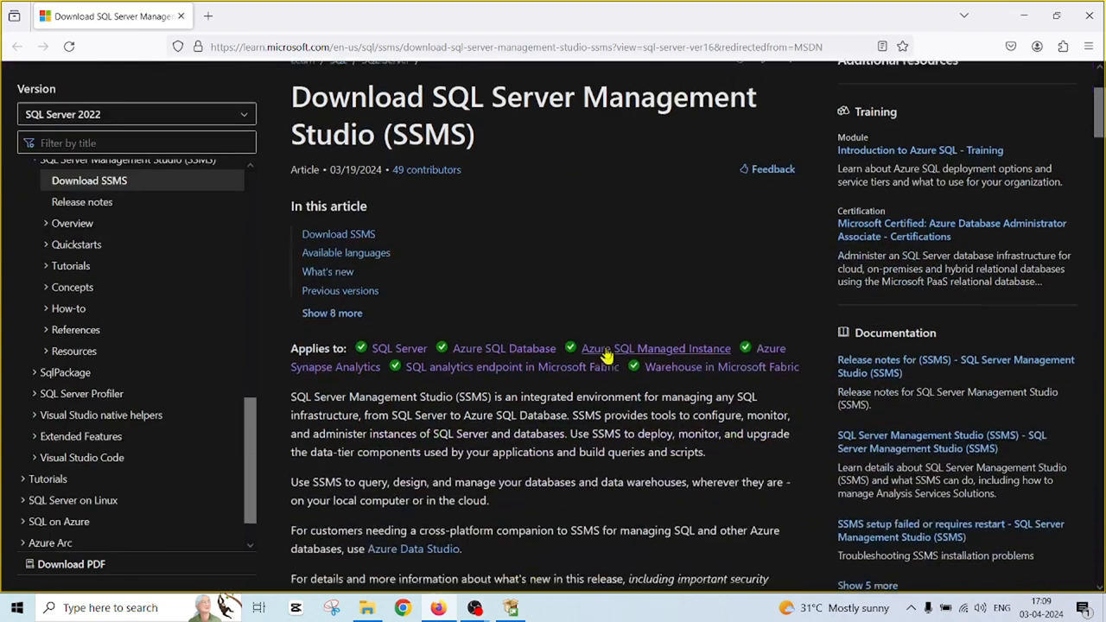
scroll(608, 354, "down", 4)
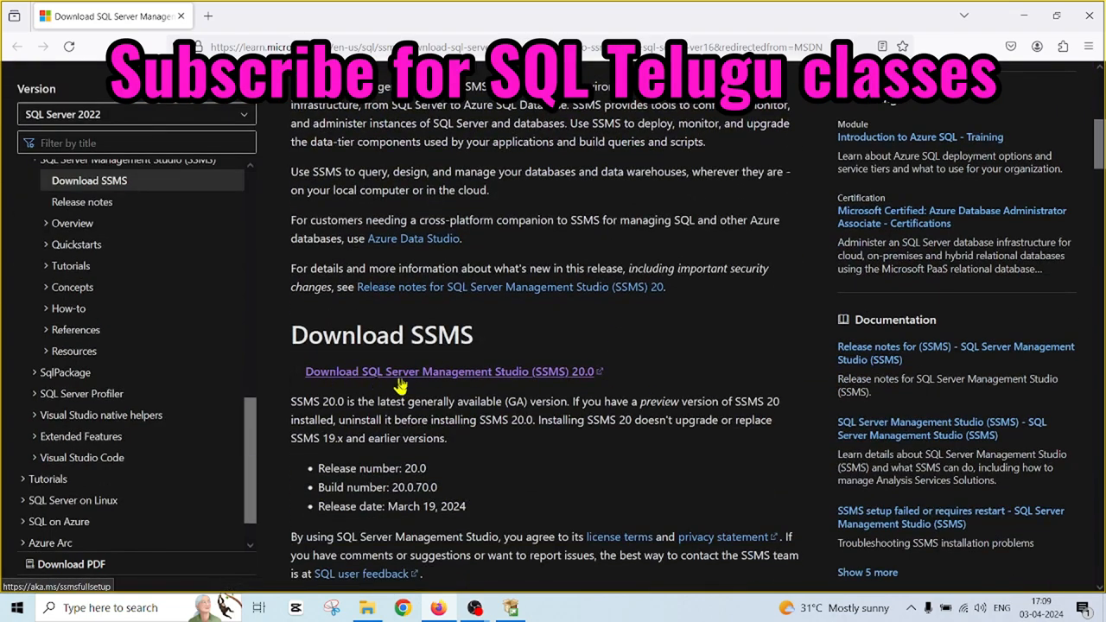
left_click(537, 380)
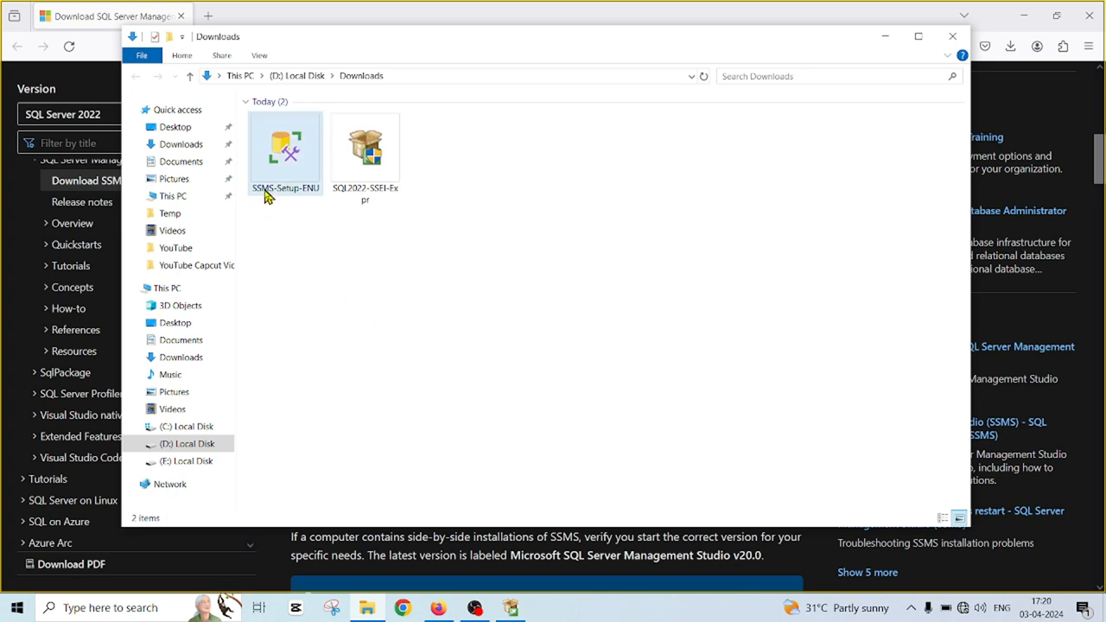
Run SSMS-Setup-ENU as administrator to install SQL Server Management Studio 20.0 in the default location, and close the completed setup
mouse_move(268, 199)
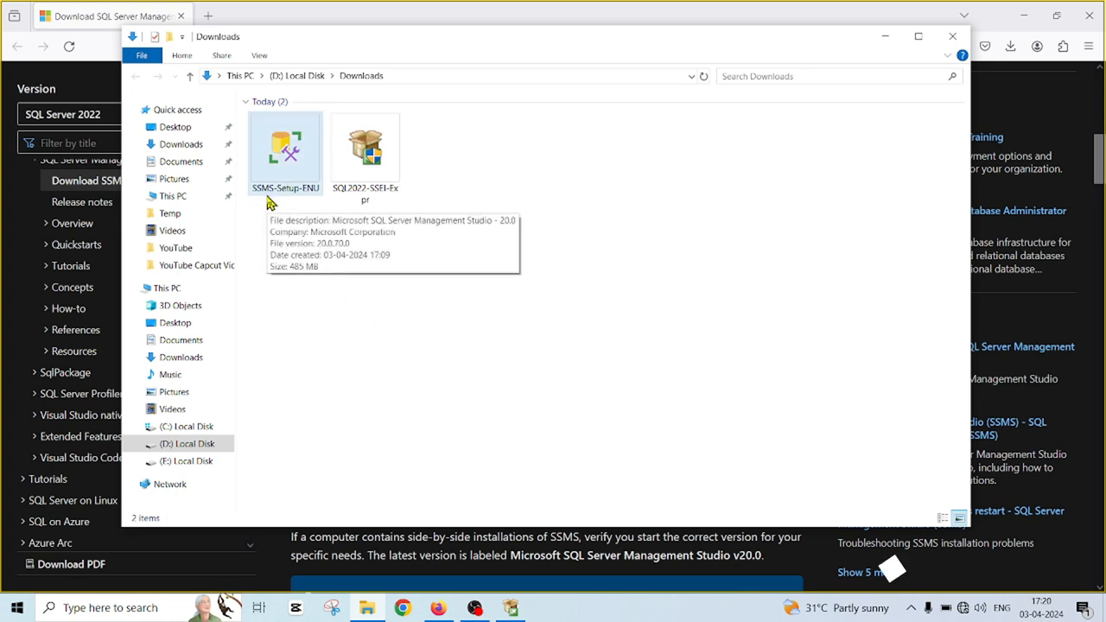
double_click(286, 145)
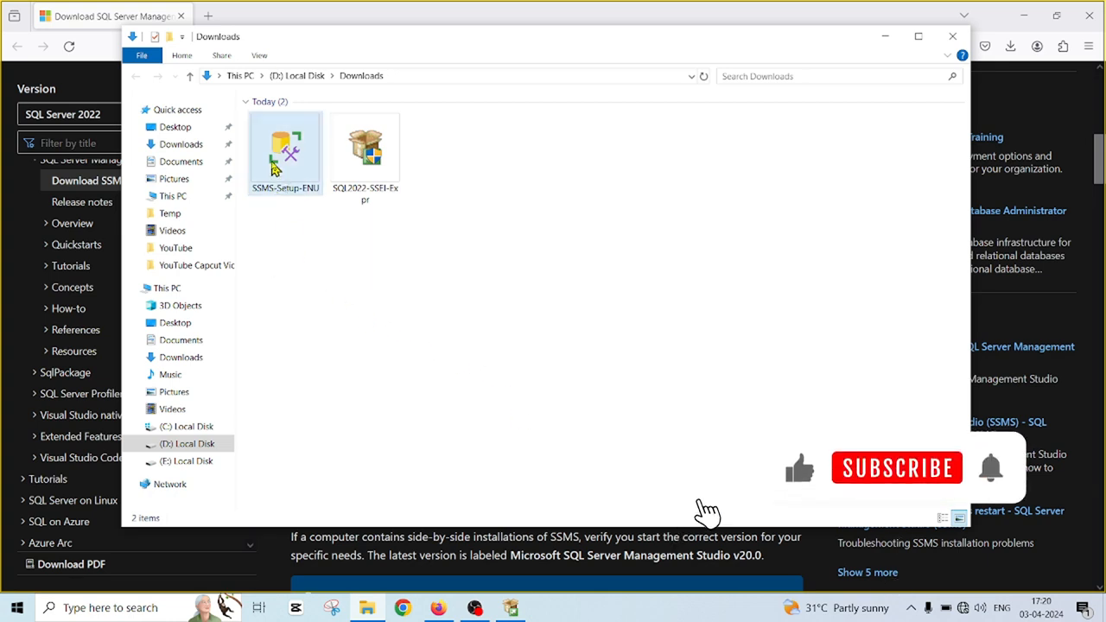
right_click(293, 144)
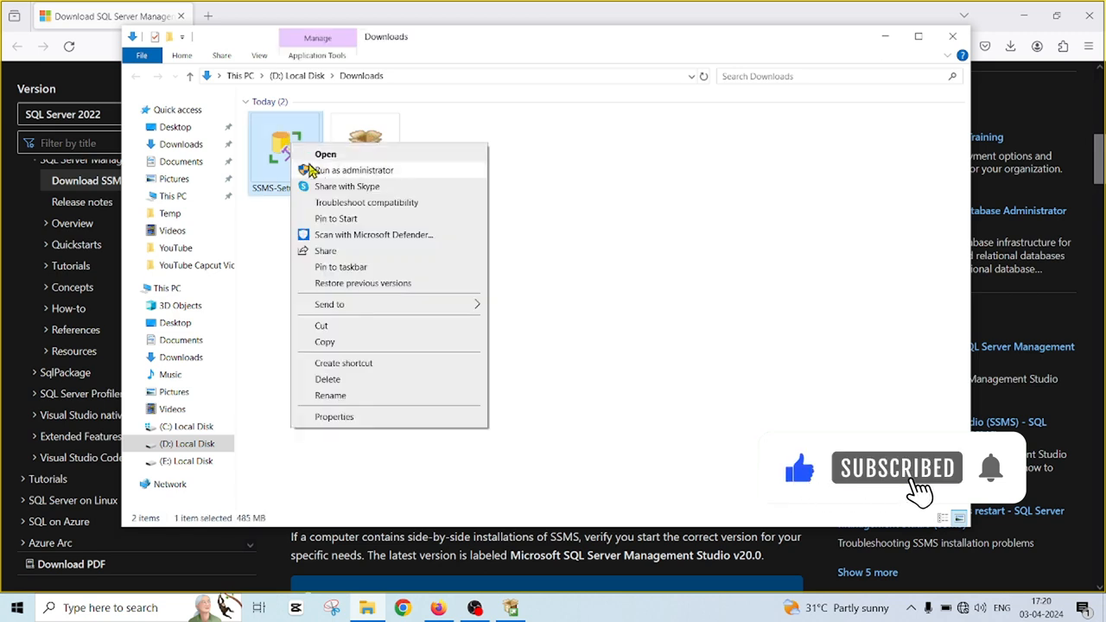
left_click(343, 170)
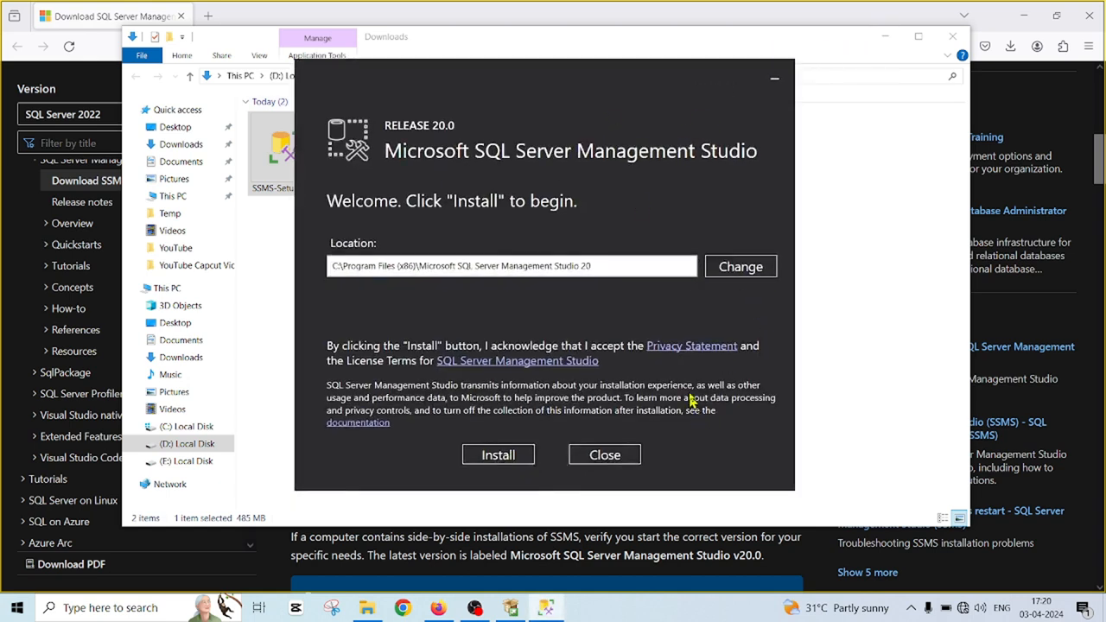
left_click(503, 456)
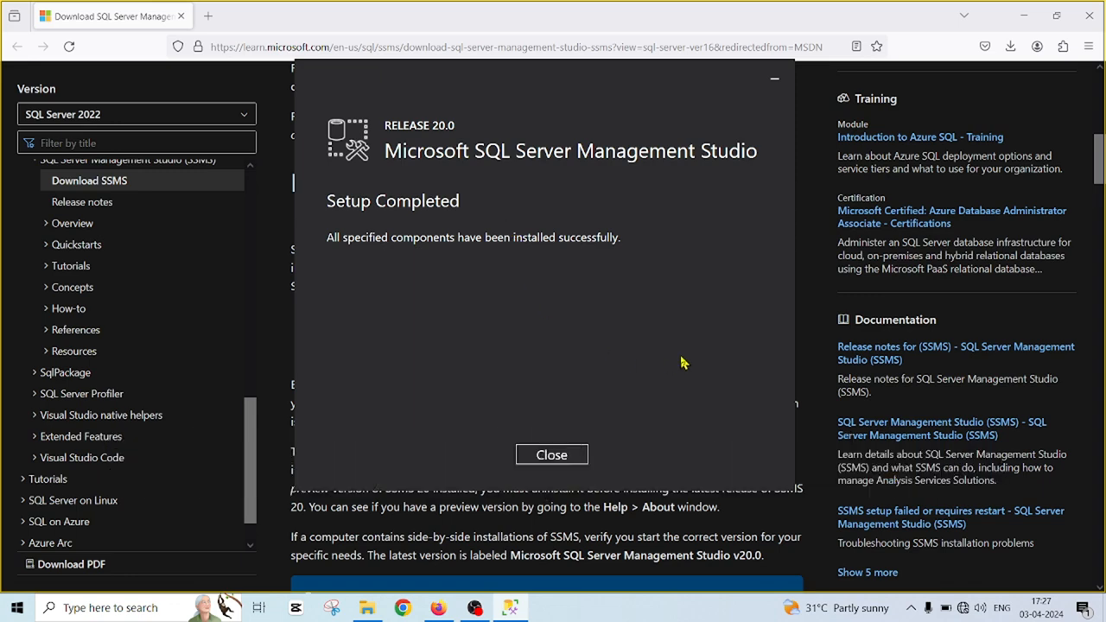
left_click(552, 455)
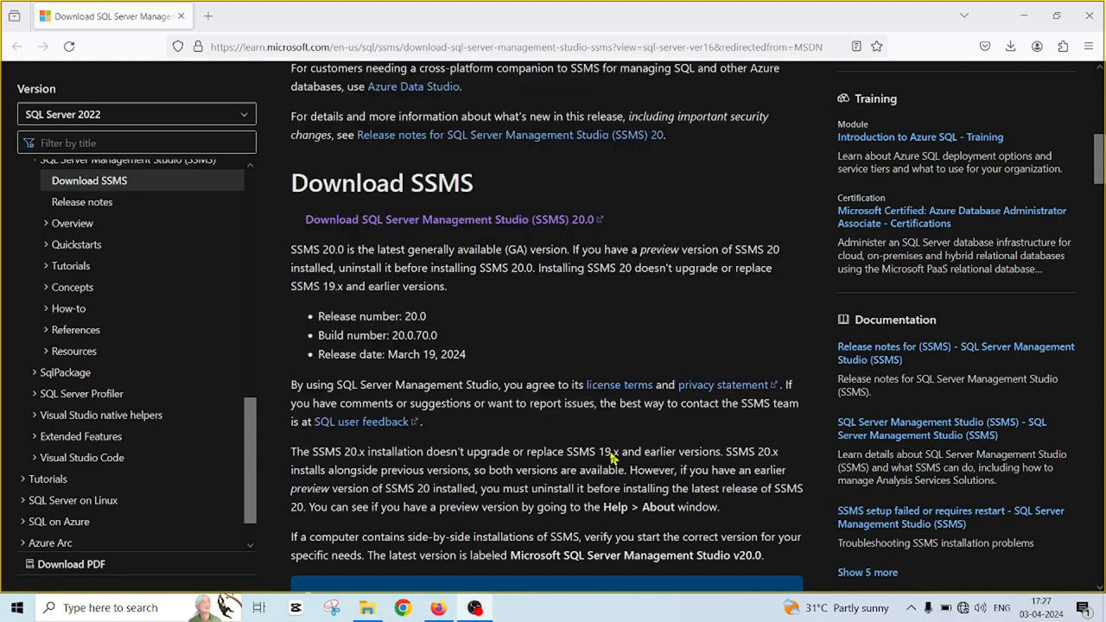
Minimize the Downloads folder window and the browser to return to the desktop
left_click(366, 608)
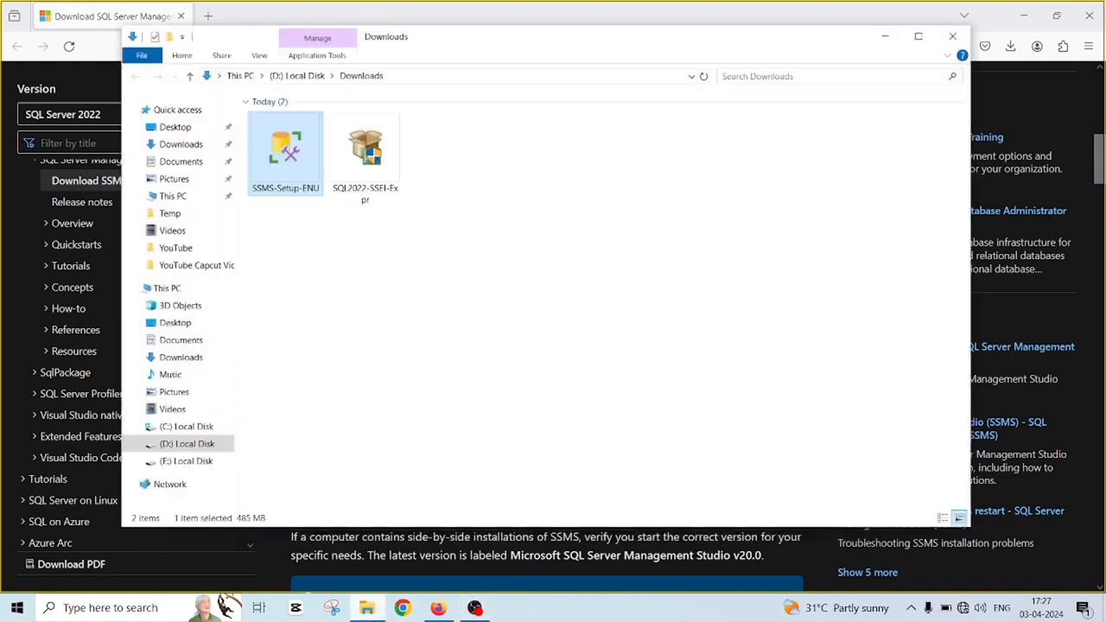
left_click(881, 38)
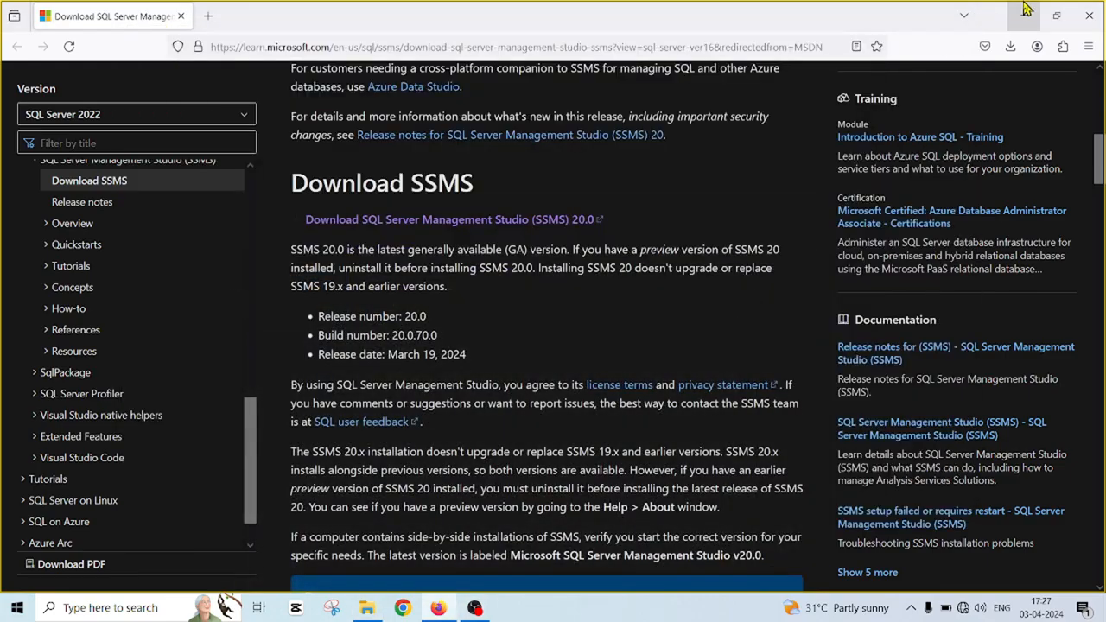
left_click(1023, 15)
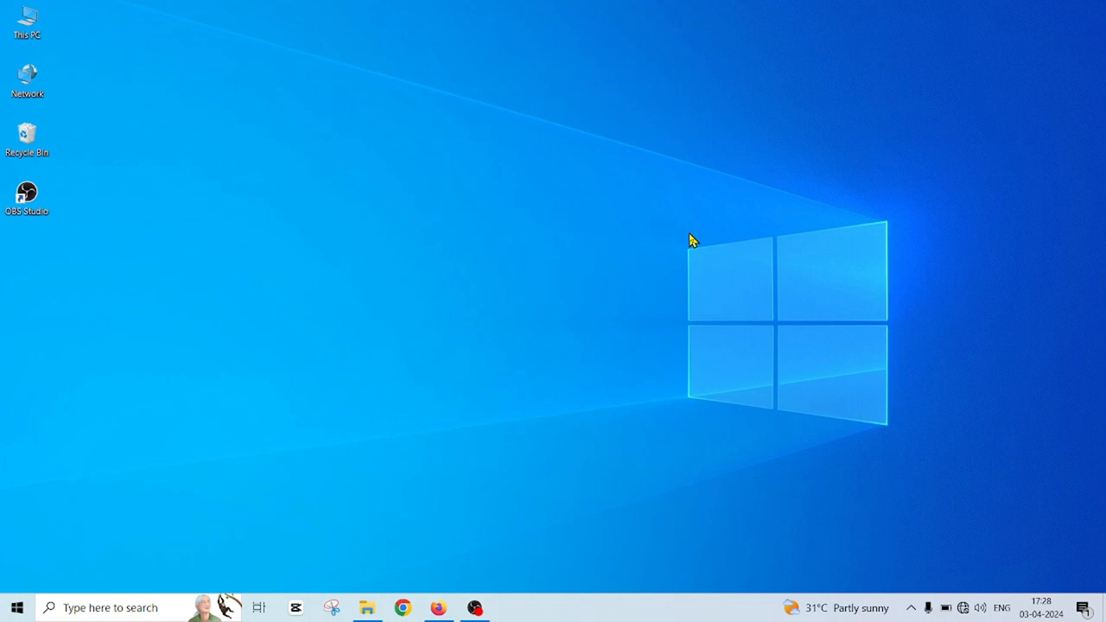
Search Windows for "ssm" and open SQL Server Management Studio 20
left_click(127, 607)
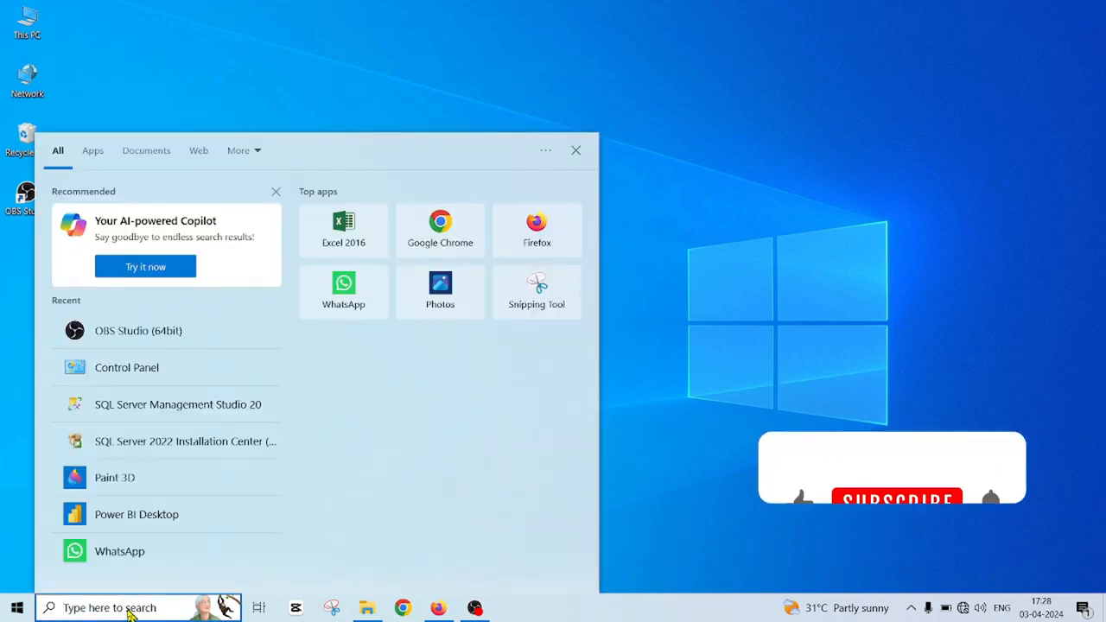
type("ssm")
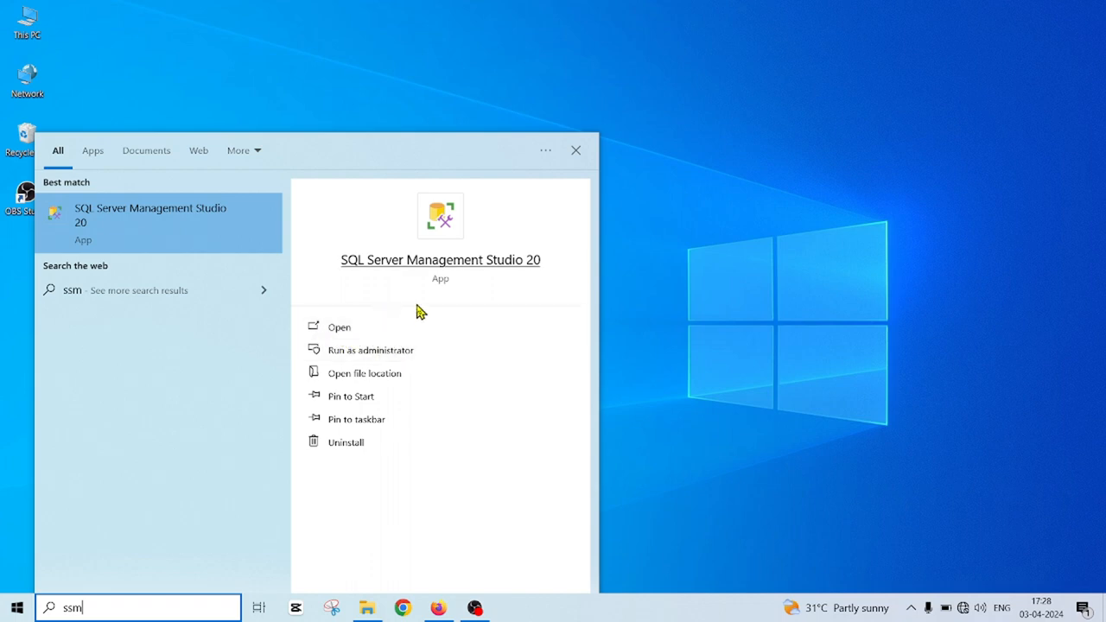
left_click(340, 327)
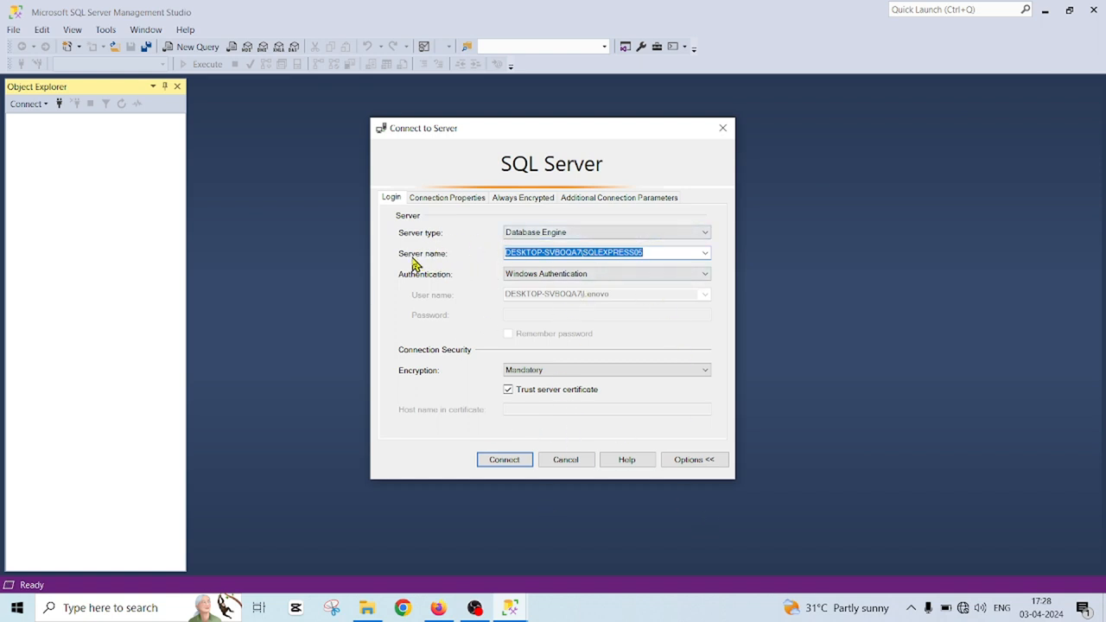
Connect to the SQLEXPRESS05 database engine with Windows Authentication, mandatory encryption and a trusted server certificate, and open a new query
left_click(510, 465)
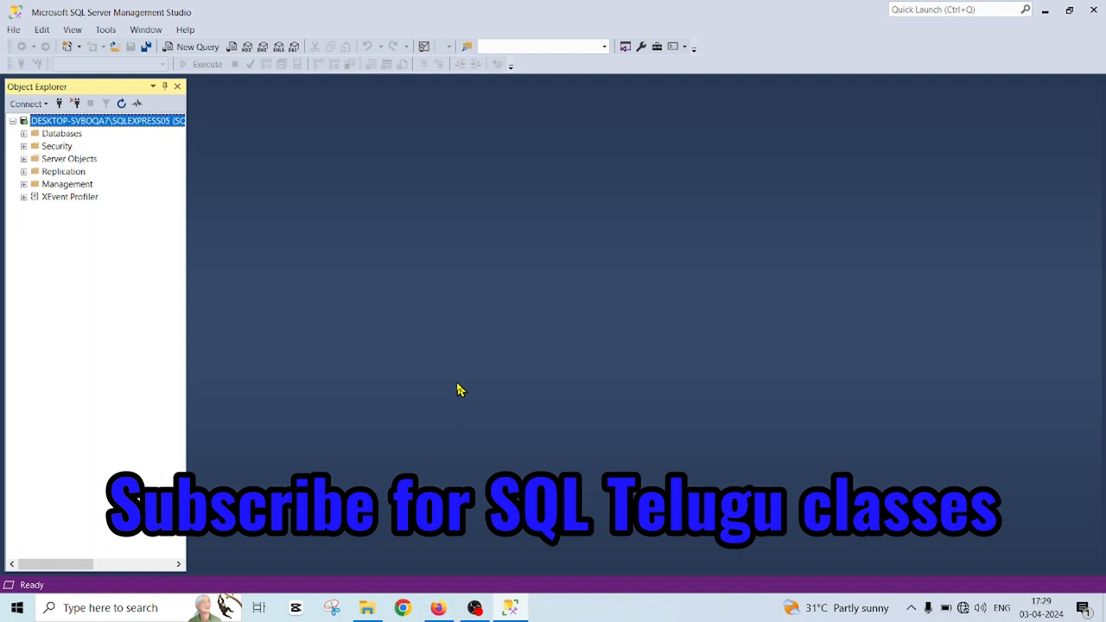
left_click(195, 52)
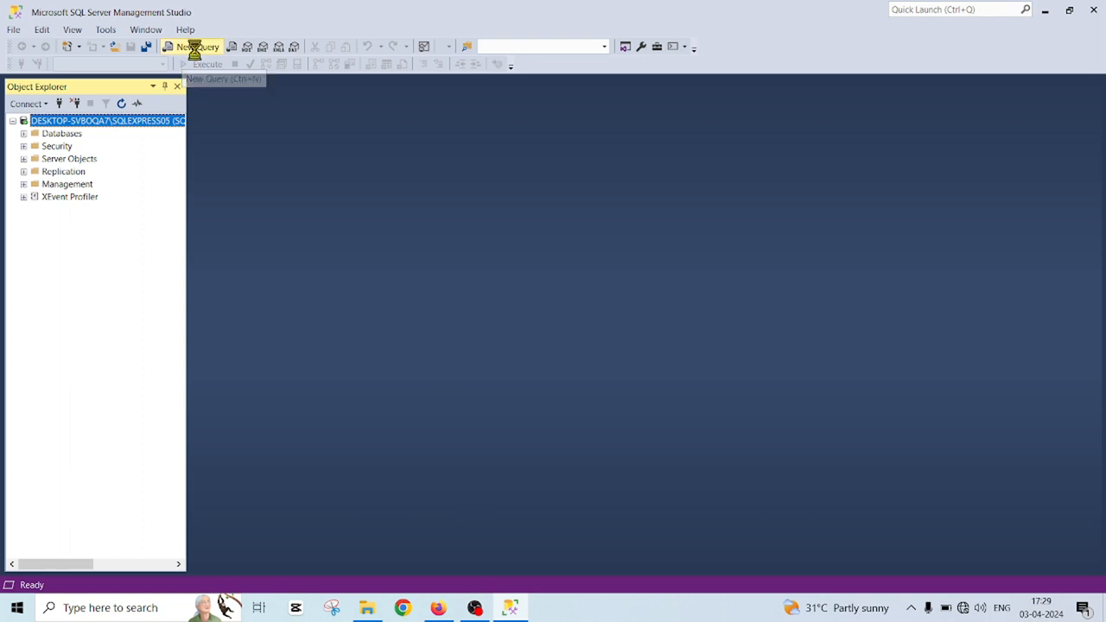